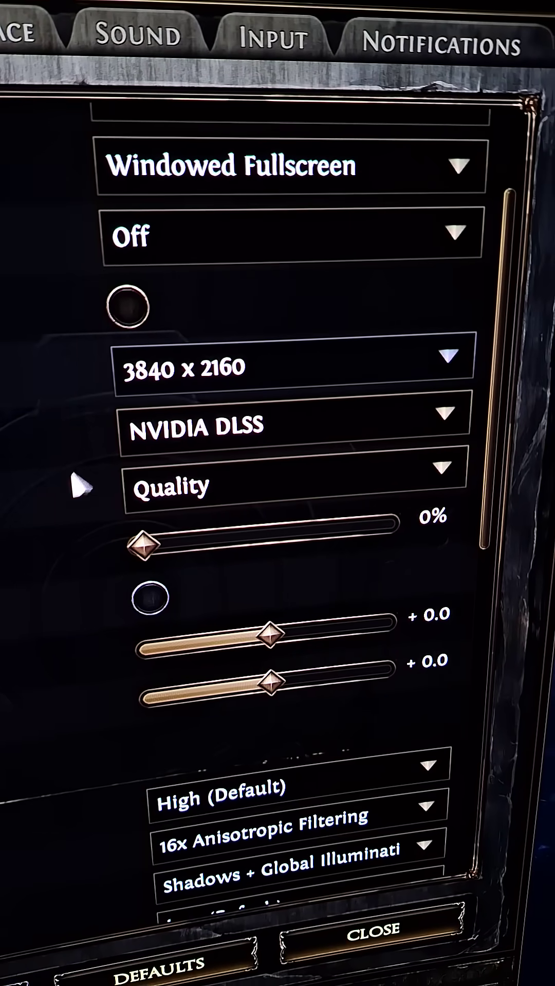
pyautogui.scroll(-3, 63, 521)
pyautogui.scroll(-3, 63, 522)
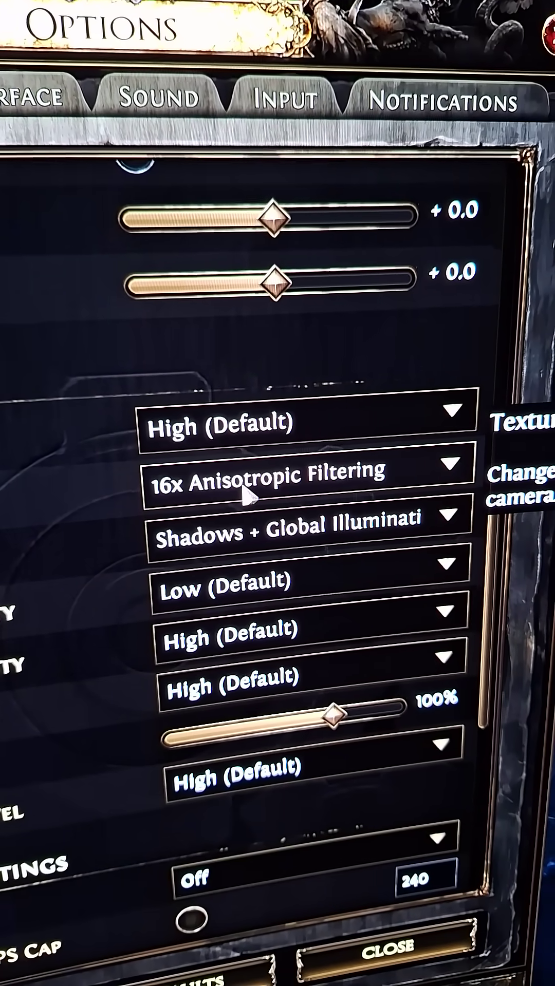
pyautogui.scroll(-5, 85, 511)
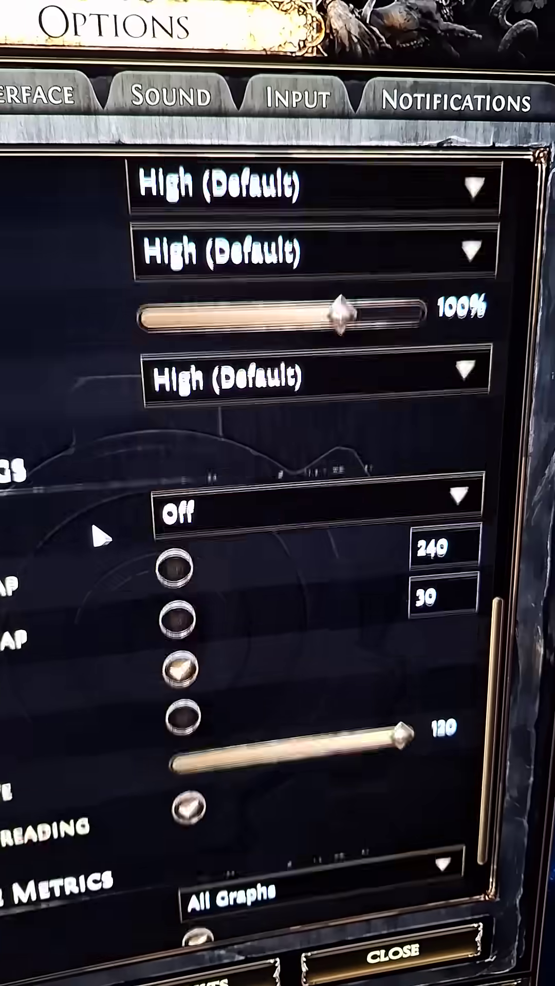
pyautogui.scroll(-2, 74, 526)
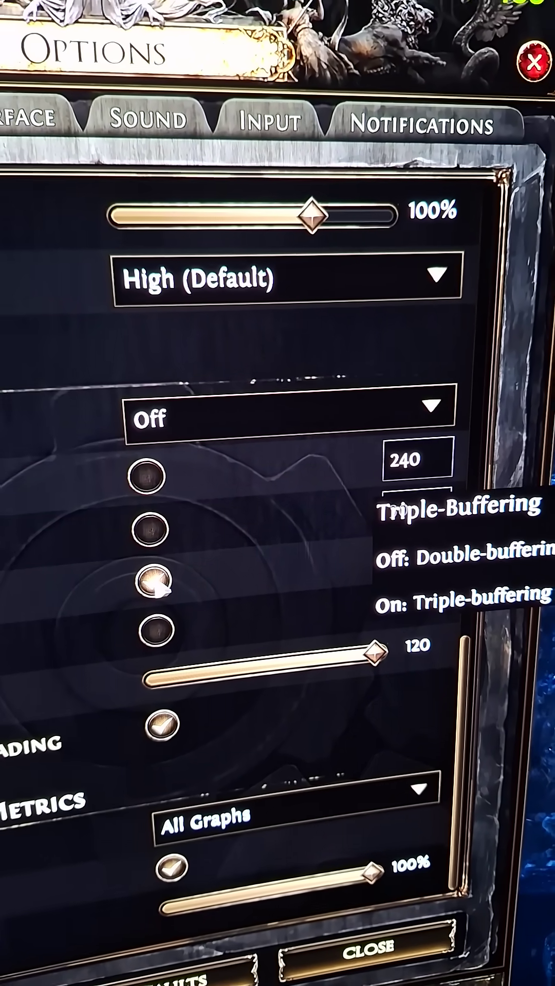
# Step: Disable Triple-Buffering in the Path of Exile 2 graphics options
pyautogui.click(154, 582)
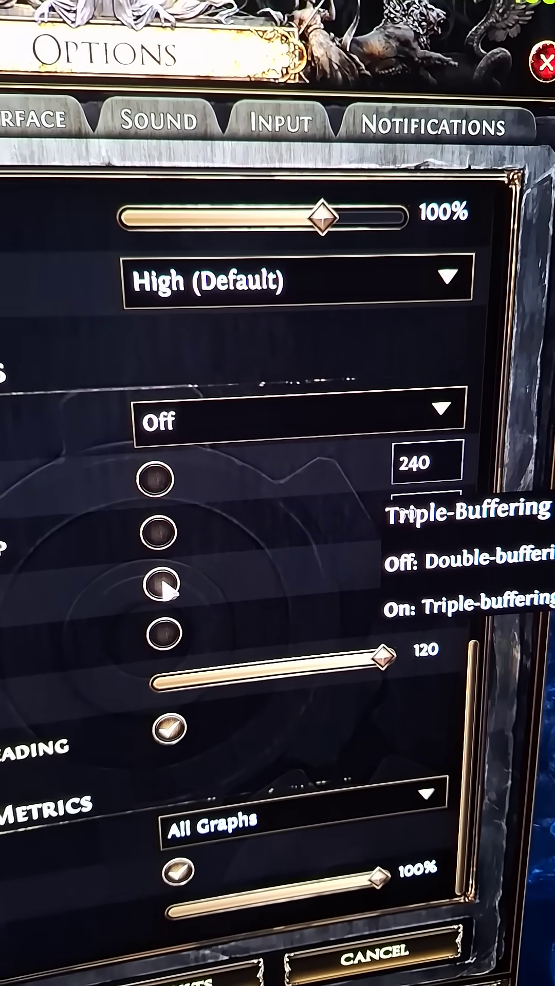
pyautogui.scroll(5, 151, 774)
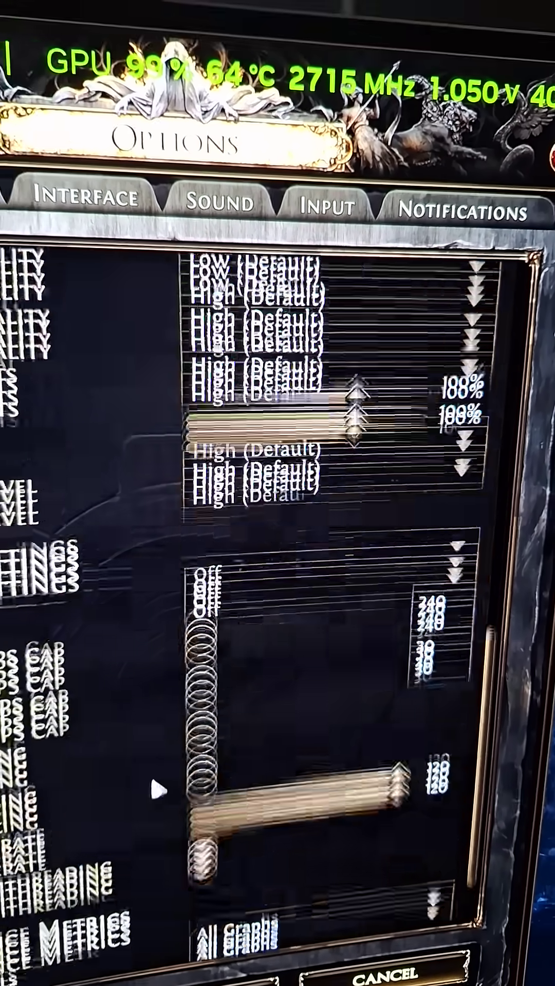
pyautogui.scroll(3, 155, 803)
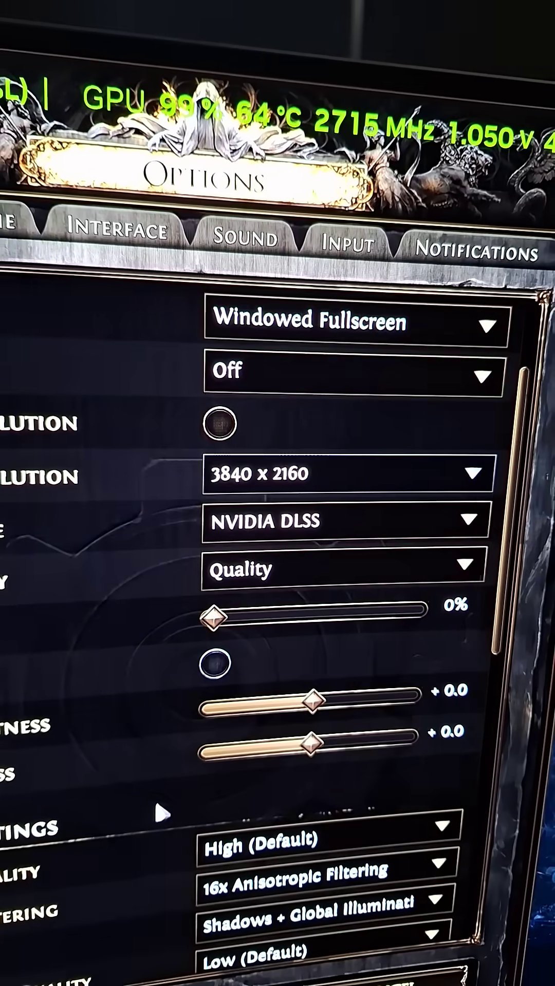
pyautogui.scroll(3, 154, 798)
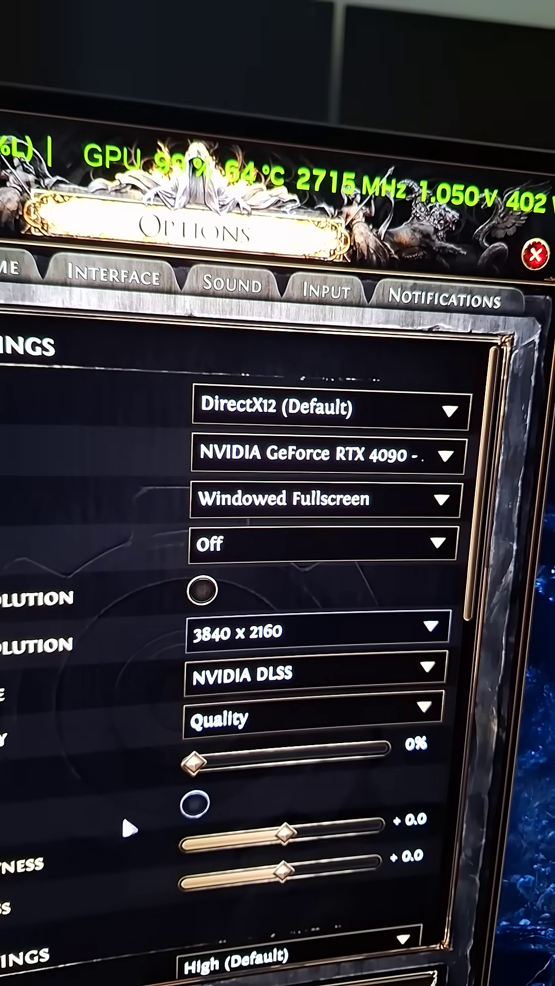
pyautogui.scroll(-2, 115, 811)
pyautogui.scroll(-2, 114, 814)
pyautogui.scroll(-1, 113, 816)
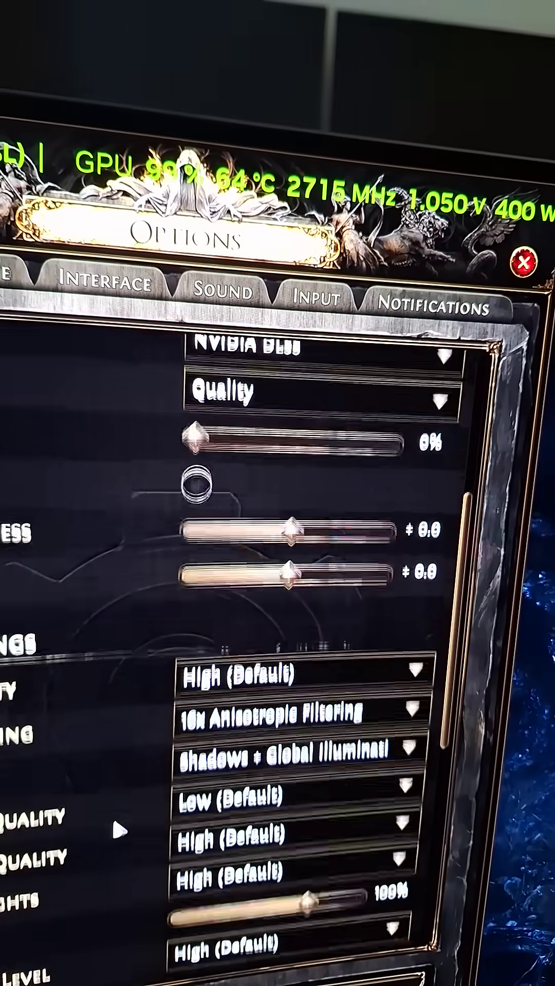
pyautogui.scroll(-2, 112, 814)
pyautogui.scroll(-2, 107, 814)
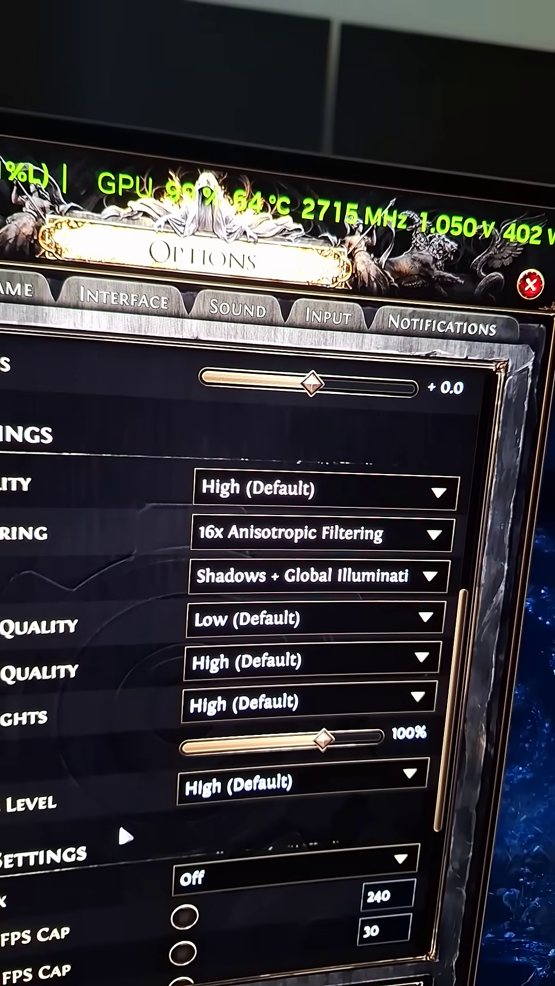
pyautogui.scroll(-2, 118, 821)
pyautogui.scroll(-2, 135, 816)
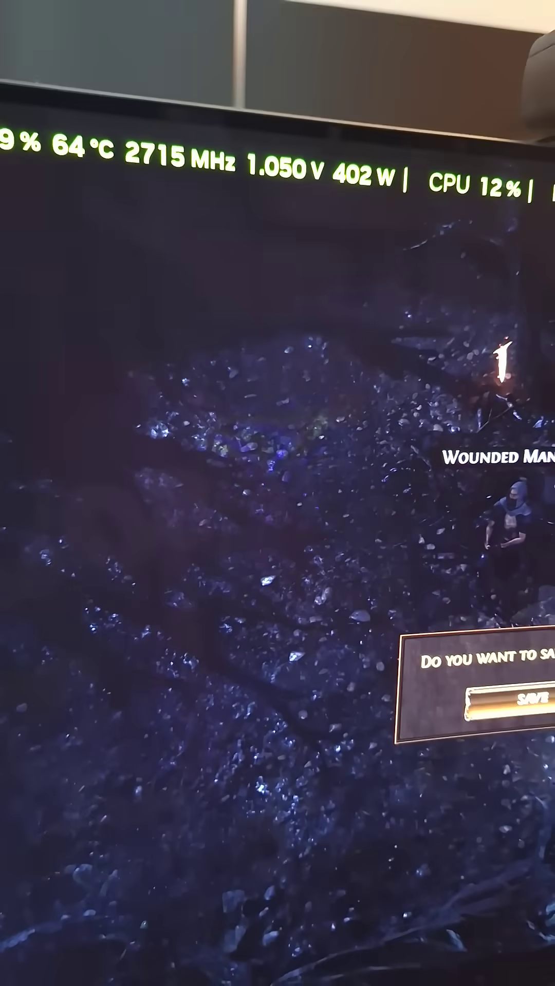
# Step: Save the changed Path of Exile 2 graphics settings from the confirmation prompt
pyautogui.click(540, 709)
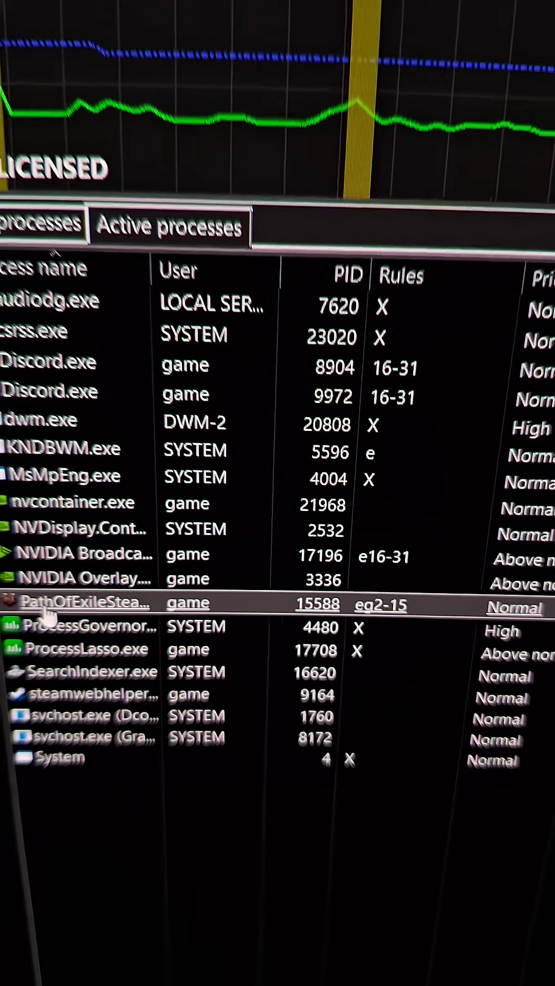
pyautogui.rightClick(53, 609)
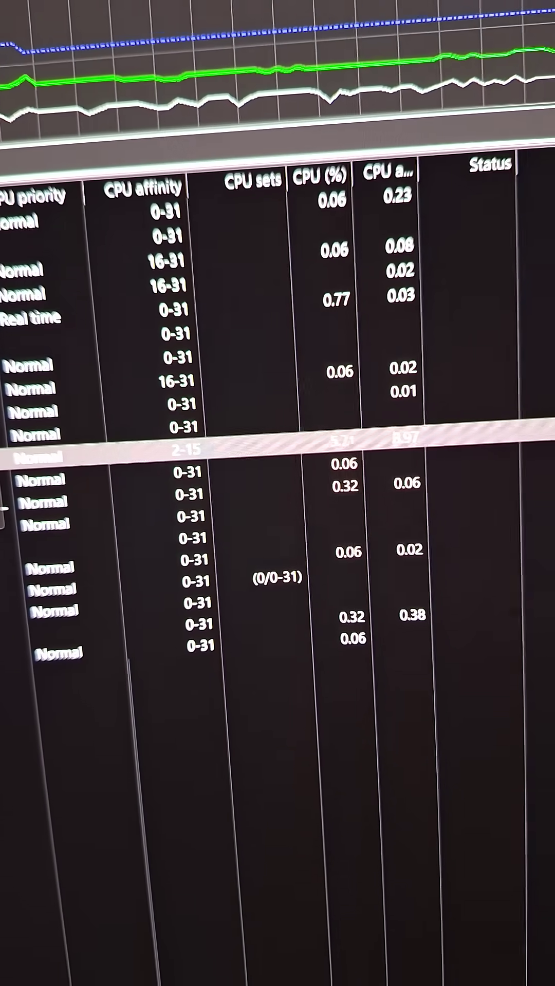
# Step: Open the context menu on the game's process row in Process Lasso
pyautogui.rightClick(62, 459)
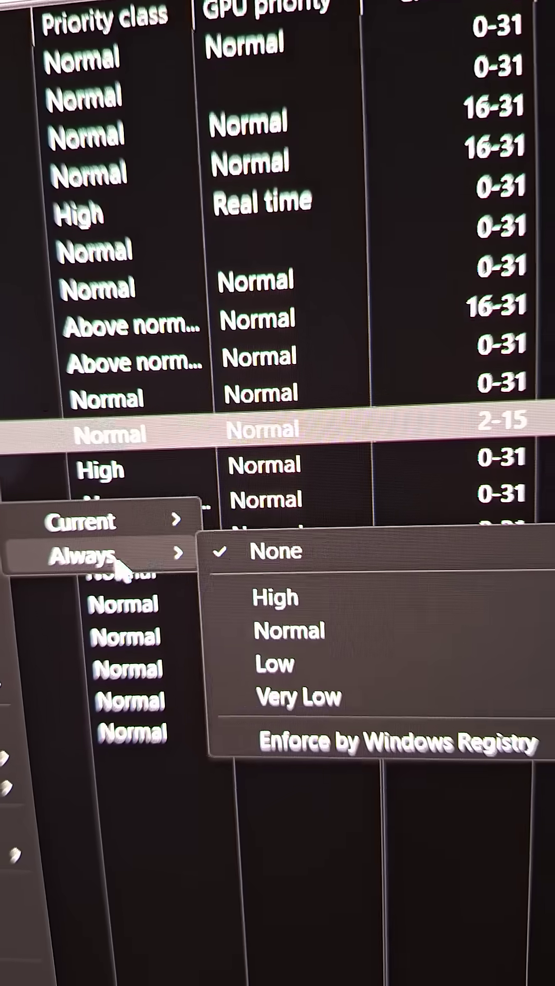